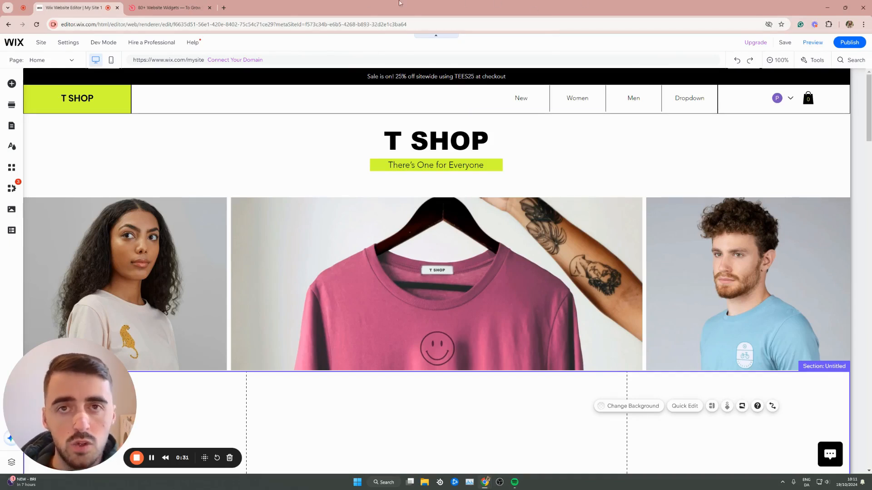
- Switch to the Elfsight site and open the demo of the Restaurant Menu widget
click(215, 4)
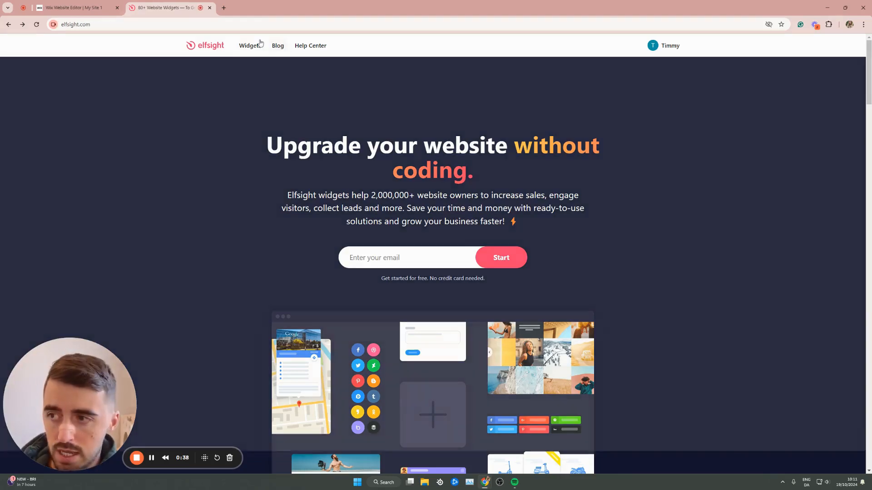
mouse_move(267, 45)
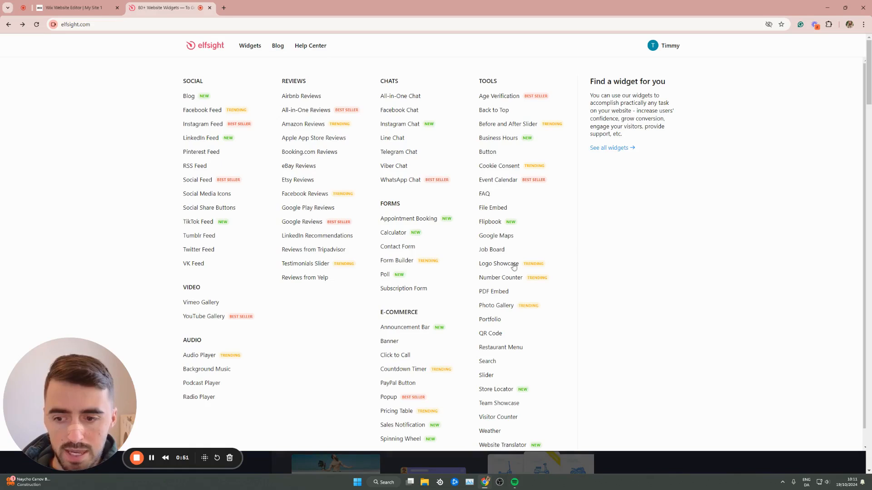
click(497, 347)
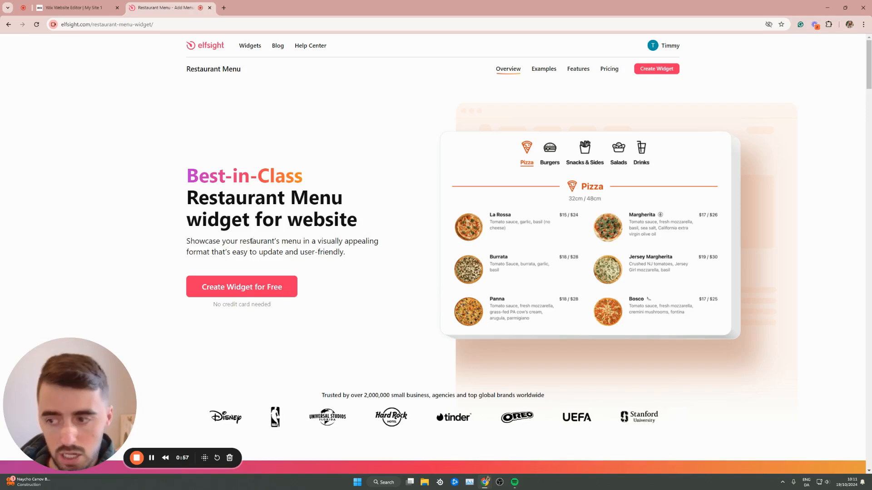
scroll(241, 288, down, 1)
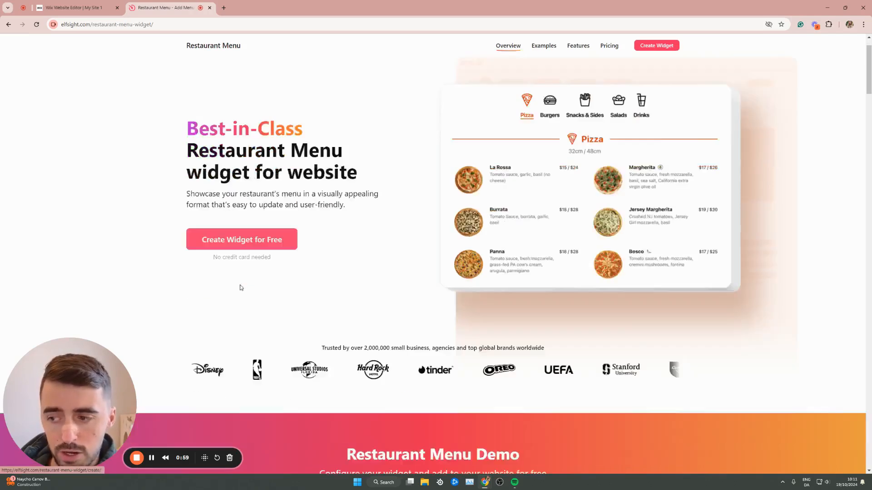
scroll(242, 288, down, 8)
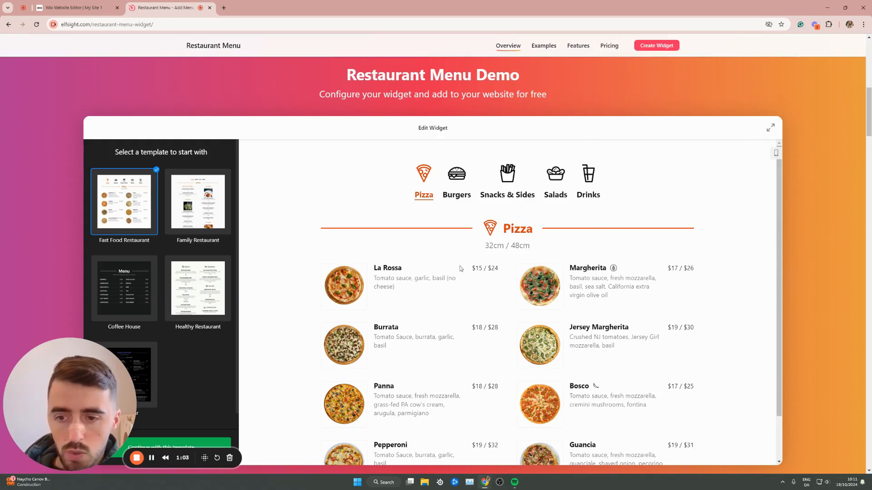
- Compare the available menu templates in the demo, including Coffee House and Healthy Restaurant, and return to Fast Food Restaurant
scroll(149, 321, down, 1)
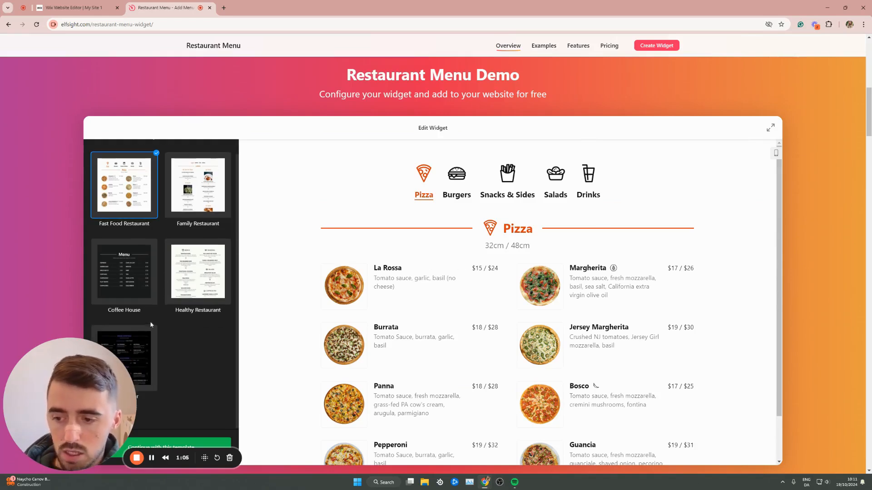
click(143, 339)
click(151, 279)
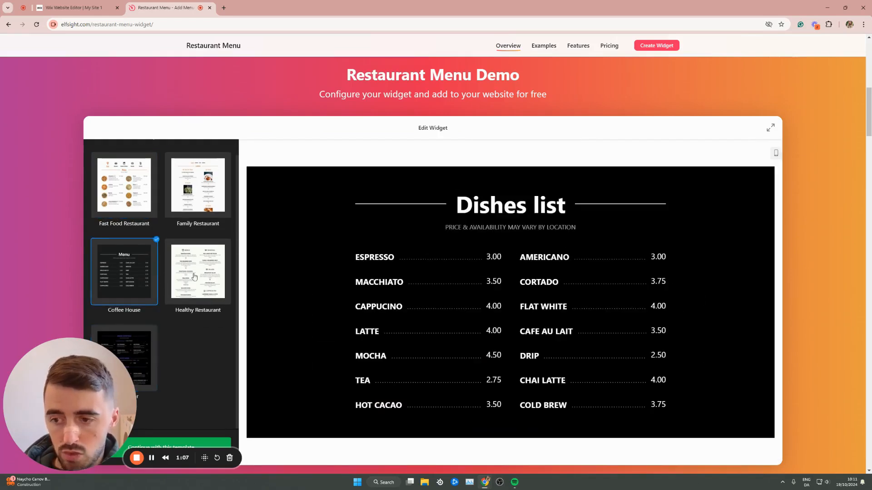
click(197, 267)
click(200, 216)
click(124, 187)
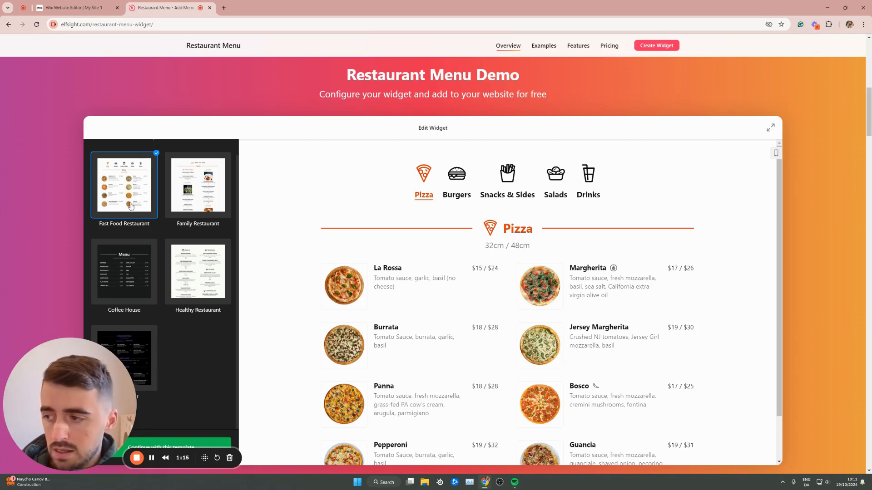
- Look through the Pizza, Burgers, Snacks & Sides, Salads and Drinks categories in the Fast Food Restaurant preview
click(452, 185)
click(493, 246)
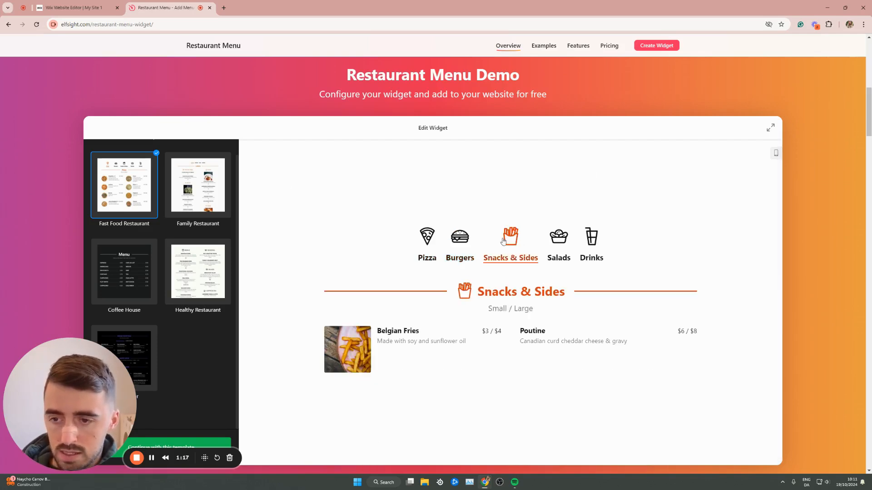
click(429, 245)
click(463, 192)
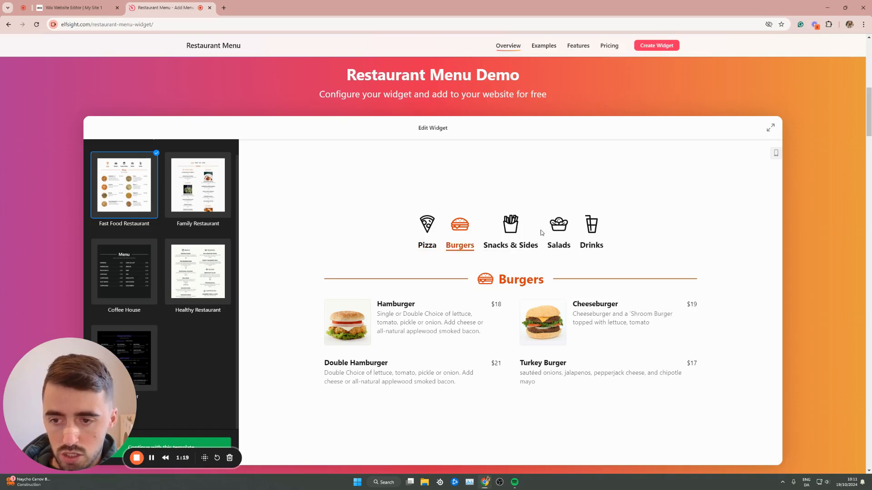
click(556, 231)
click(589, 231)
click(551, 236)
click(517, 247)
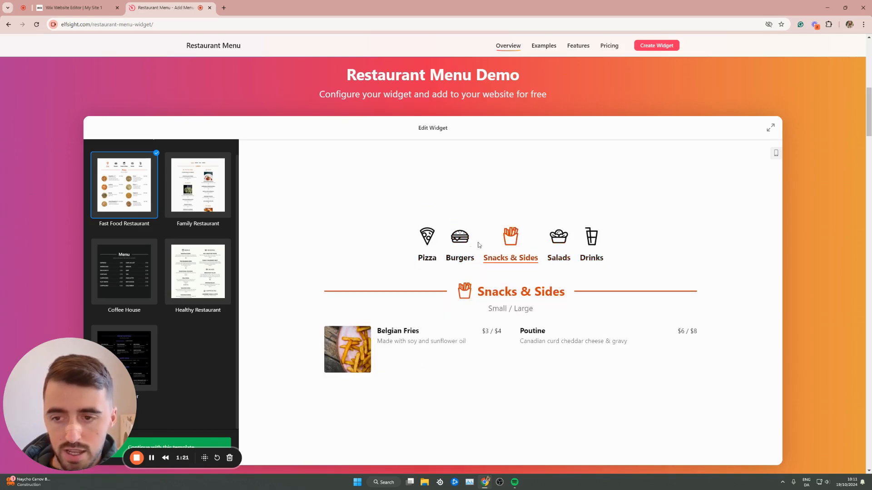
click(460, 238)
click(435, 246)
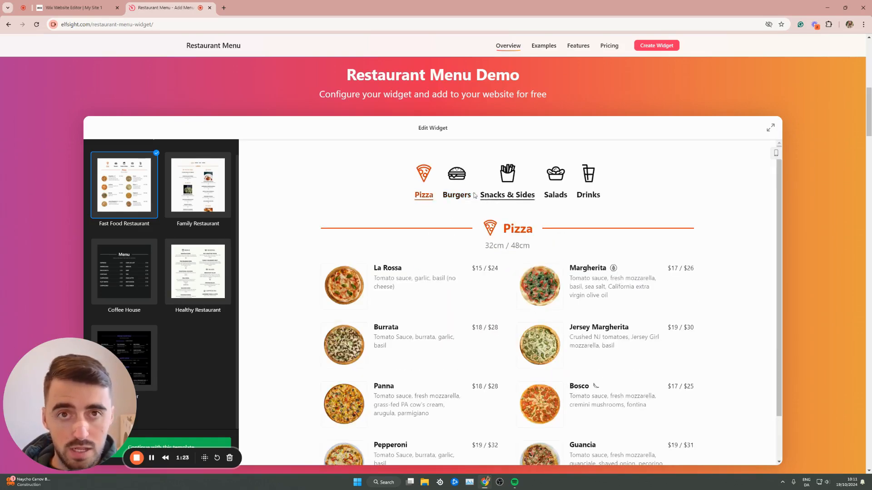
- Continue with the Fast Food Restaurant template and check its Burgers, Snacks & Sides, Salads and Drinks categories in the preview
drag(77, 421, 78, 373)
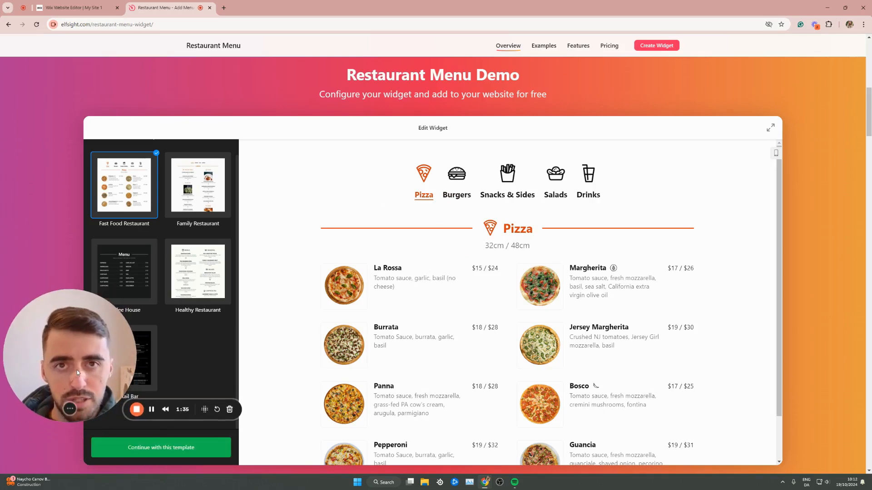
click(191, 450)
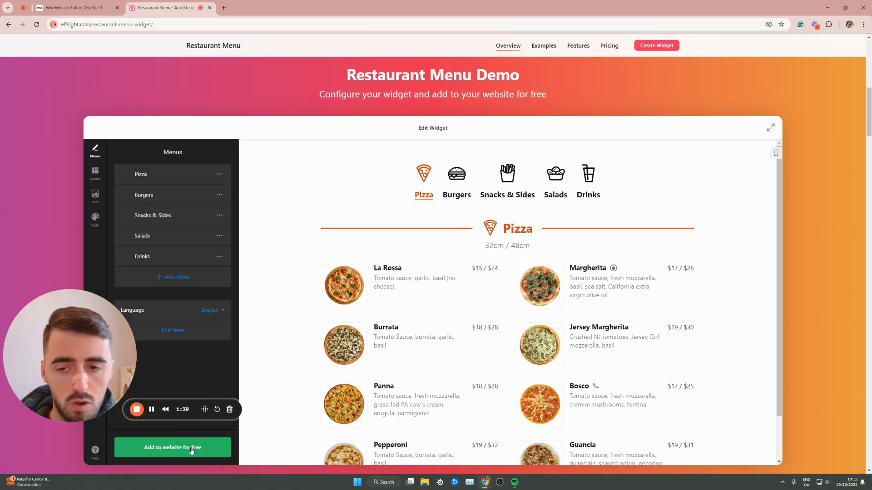
drag(62, 375, 62, 423)
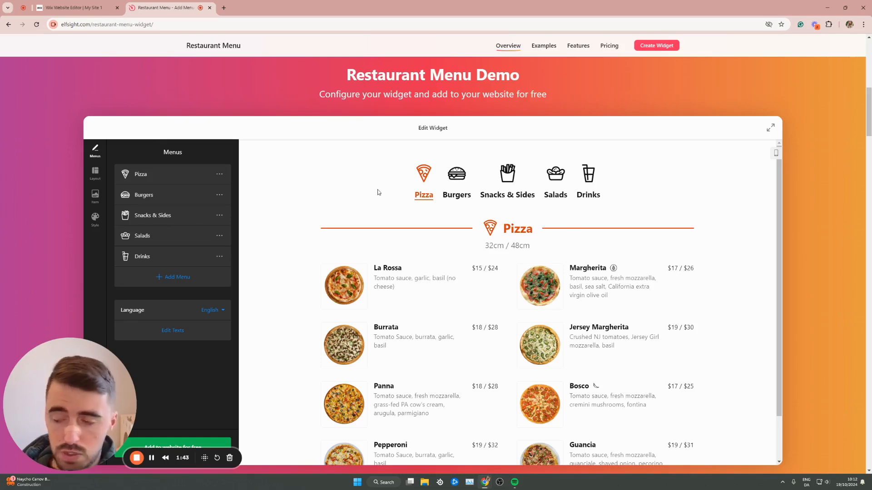
click(459, 184)
click(512, 228)
click(558, 236)
click(598, 241)
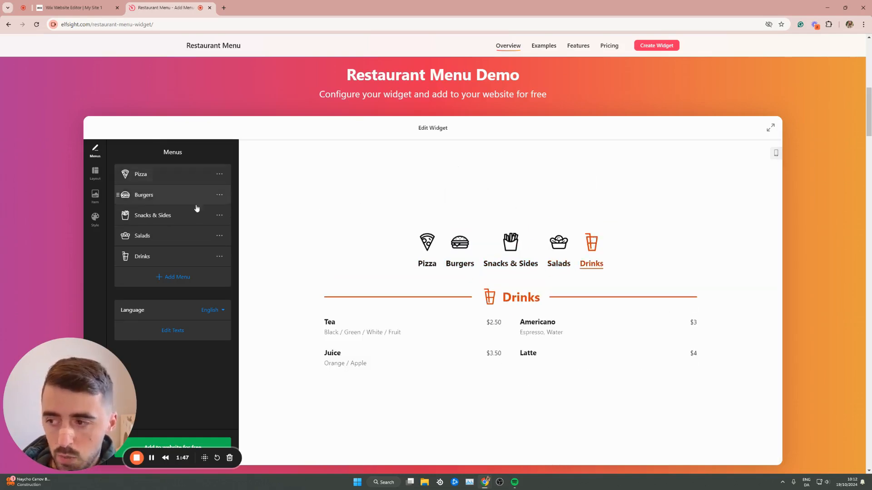
- Add a new menu with the caption Pancake and a roast chicken icon from the icon library
click(182, 277)
click(160, 195)
text(Pancake)
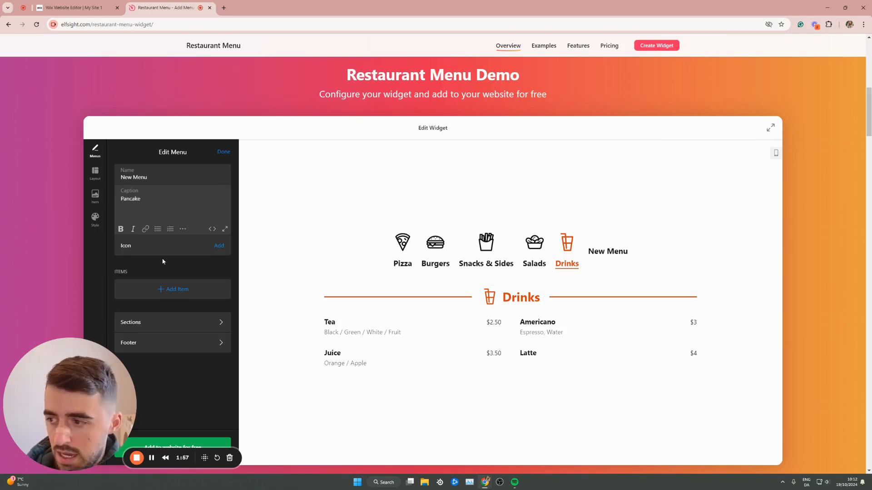
click(219, 248)
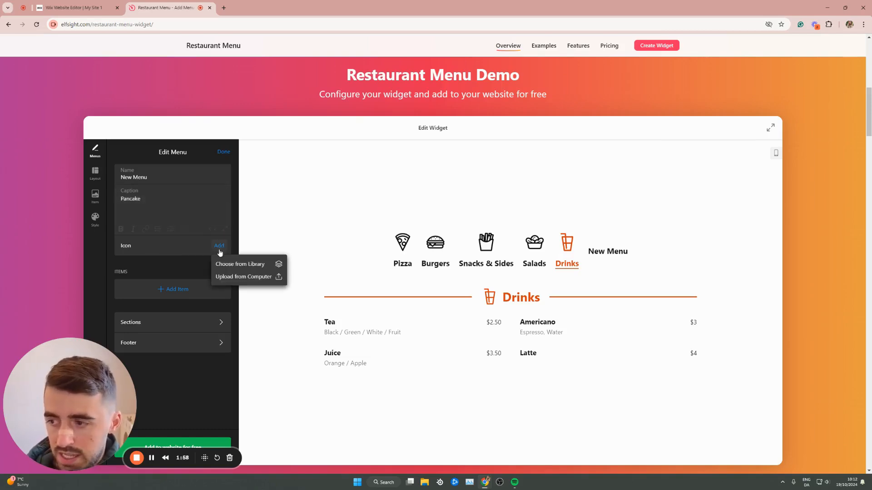
click(260, 268)
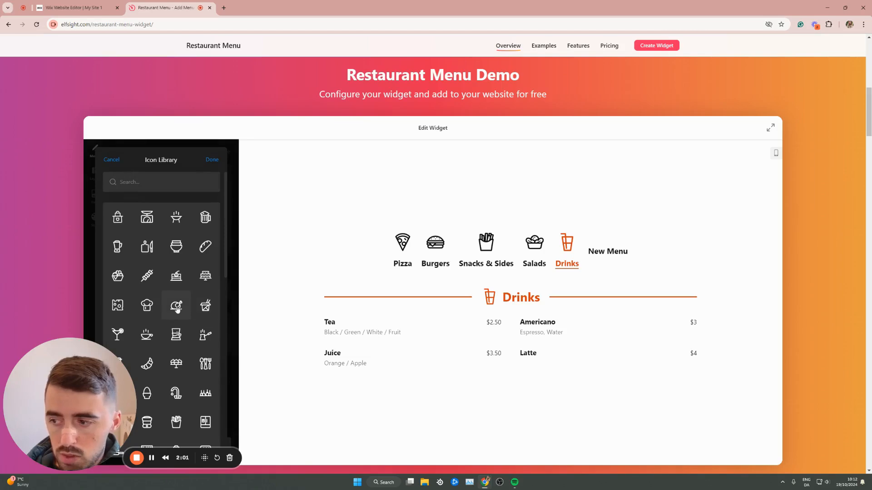
click(176, 305)
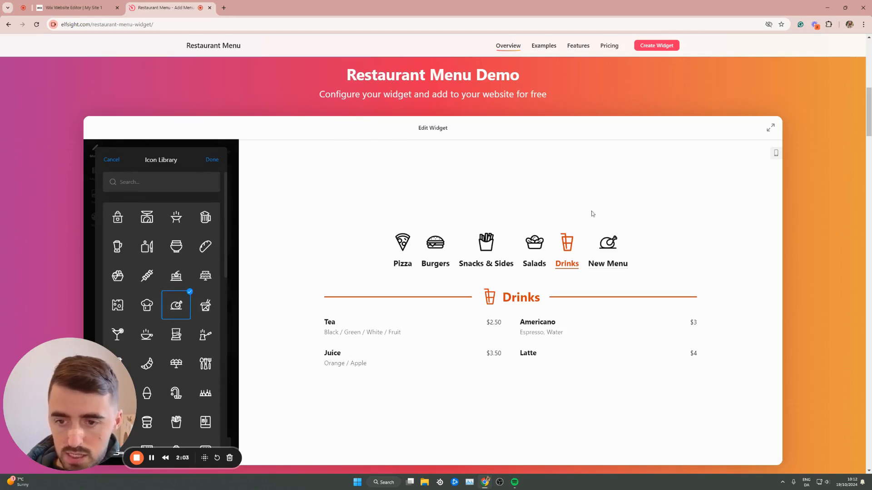
click(214, 162)
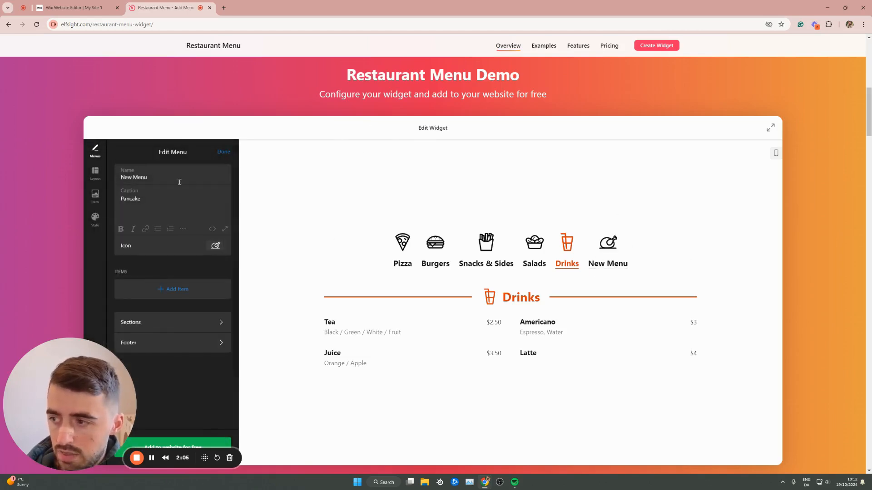
- Rename the new menu as Pancake
click(152, 201)
triple_click(157, 178)
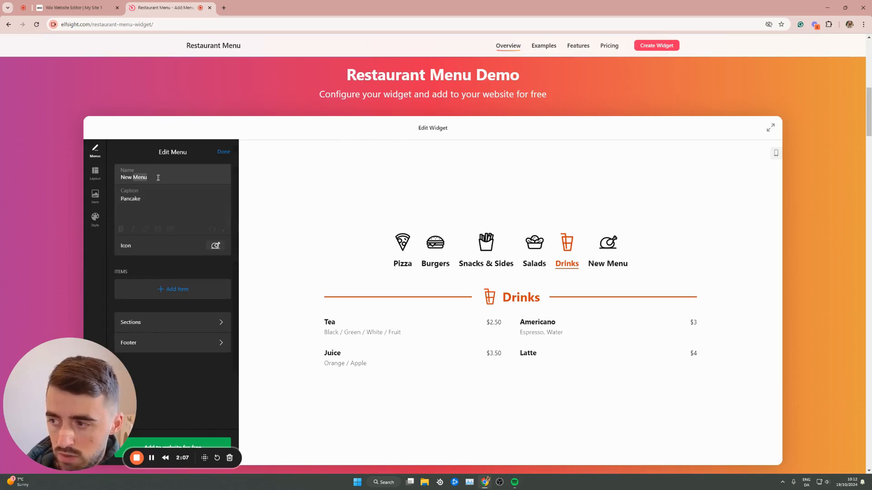
text(Pancake)
click(311, 187)
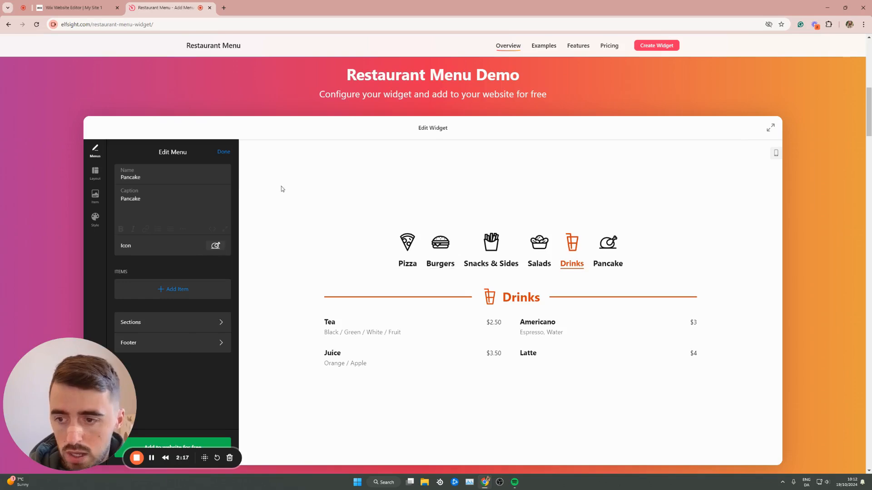
- Try the List layout for the menus and switch back to Tabs
click(101, 180)
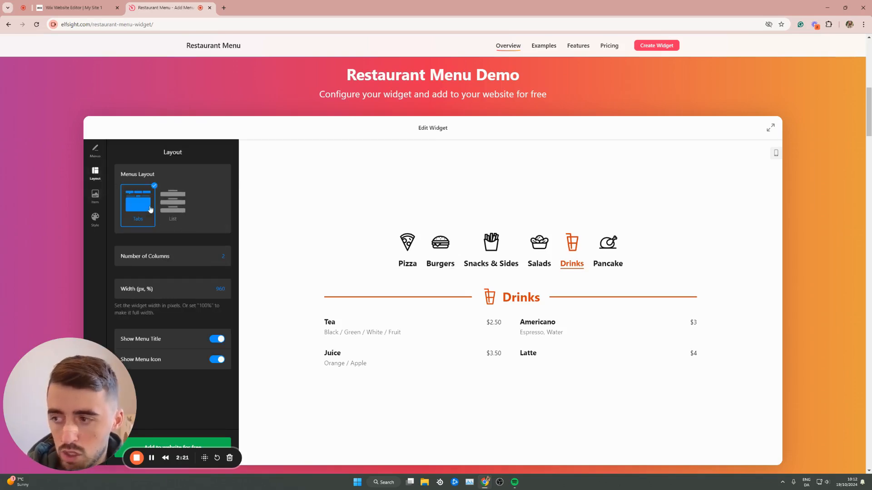
click(164, 216)
click(142, 204)
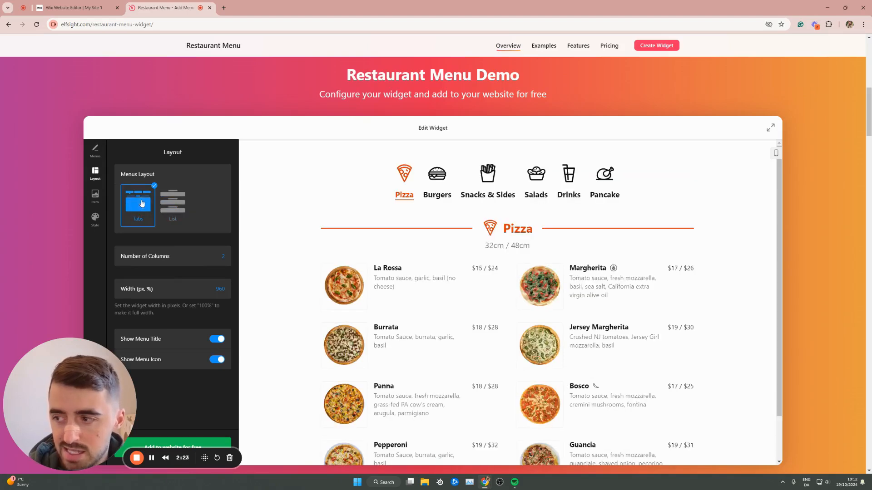
- Try another item layout and toggle the item images off and on, restoring the original item settings
click(100, 198)
click(135, 200)
click(169, 206)
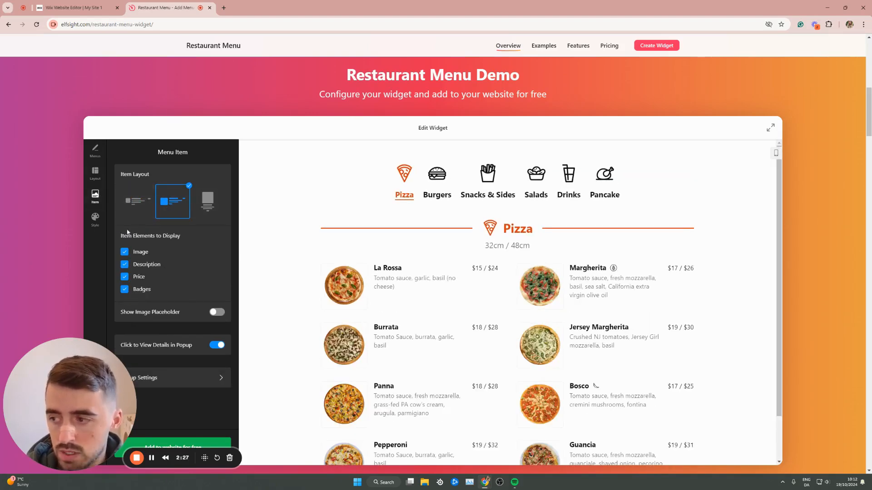
click(131, 254)
click(131, 255)
click(131, 255)
click(131, 254)
- Review the widget's style settings, including color scheme, accent color and font
click(95, 218)
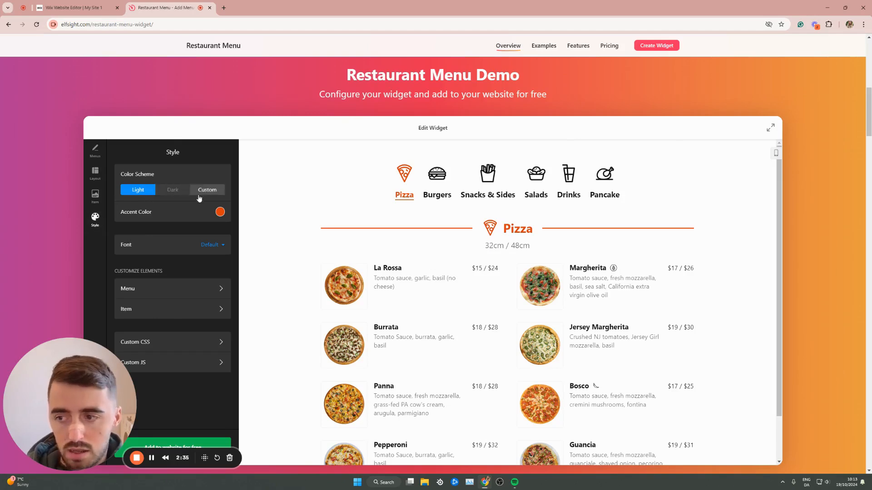
- Add the restaurant menu widget to the website and publish it with the Free plan
scroll(200, 191, down, 1)
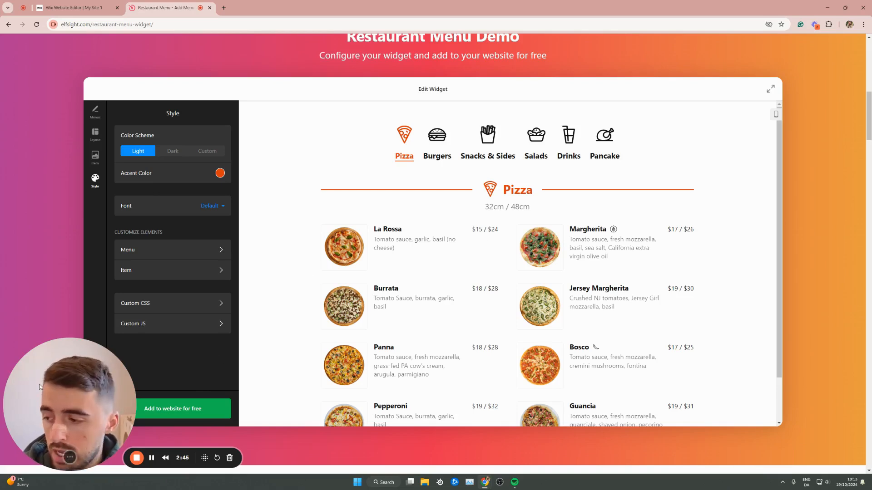
drag(88, 362, 89, 270)
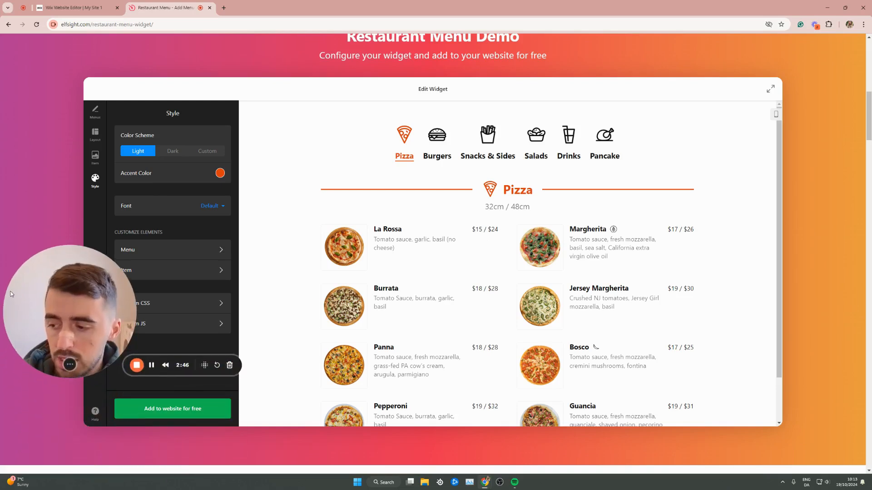
click(192, 412)
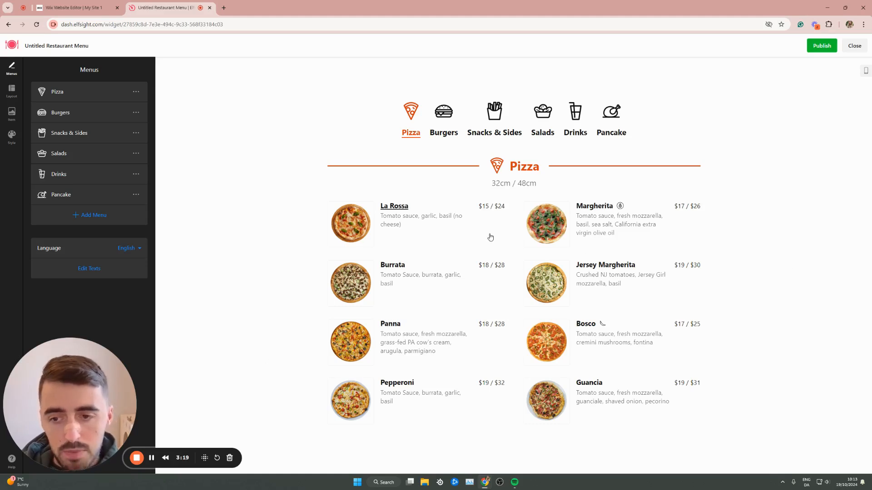
click(829, 48)
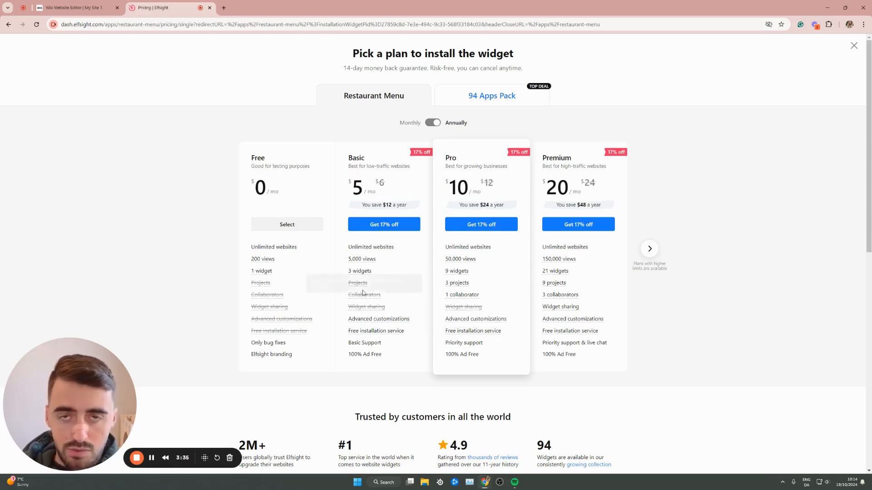
click(282, 231)
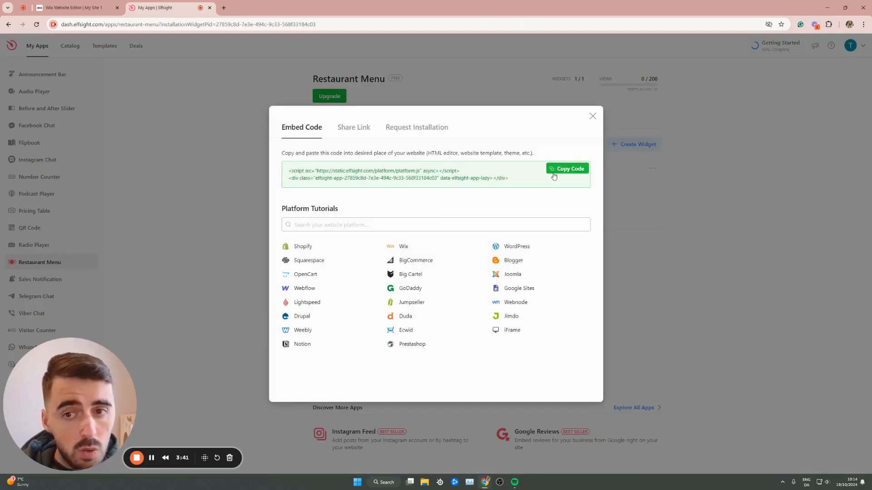
- Switch to the Wix editor and go to the empty section below the T-shirt photos on the Home page
click(103, 4)
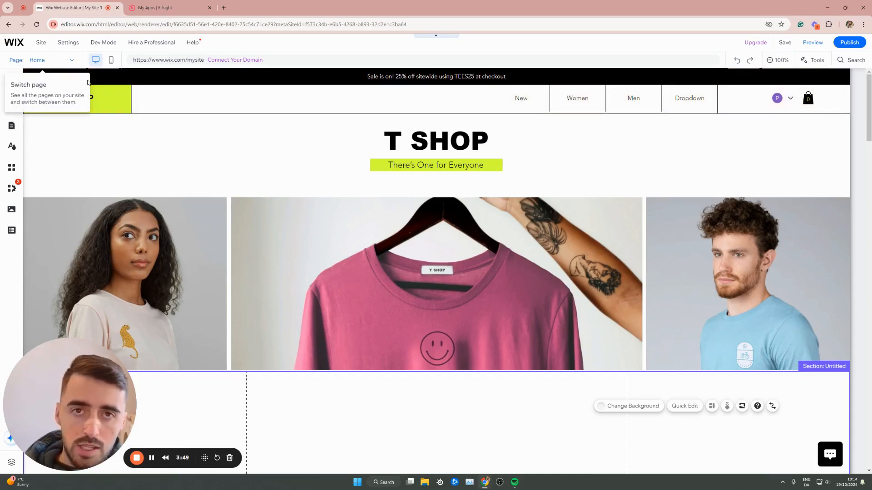
scroll(300, 244, down, 5)
scroll(300, 244, up, 3)
scroll(448, 193, down, 4)
scroll(402, 187, up, 1)
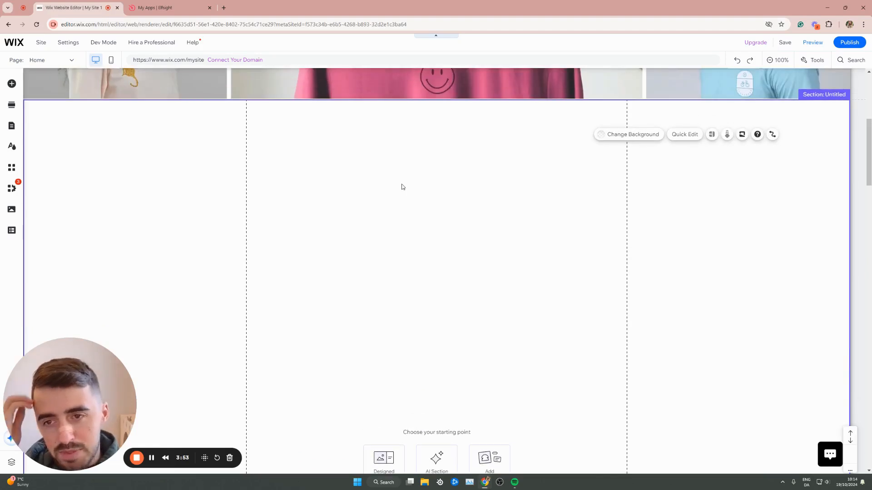
scroll(277, 167, down, 2)
scroll(303, 222, up, 2)
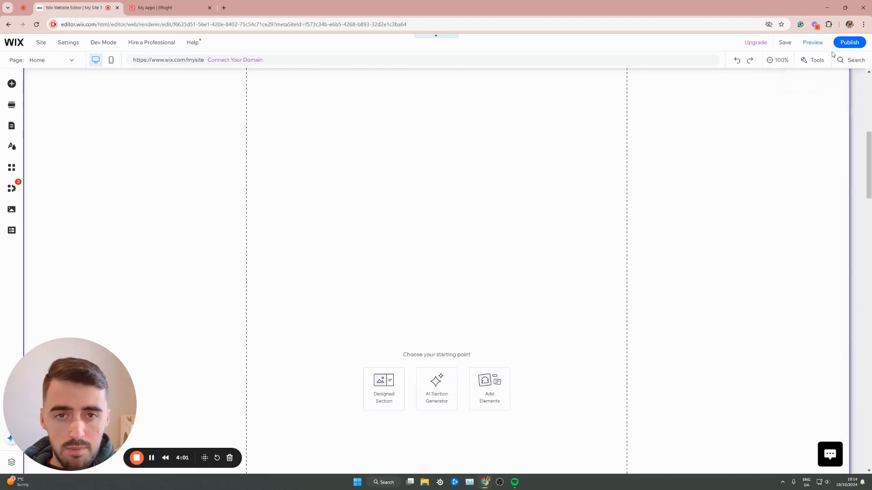
- Find the HTML embed options through the editor's search and add an Embed HTML element to the empty section
click(856, 64)
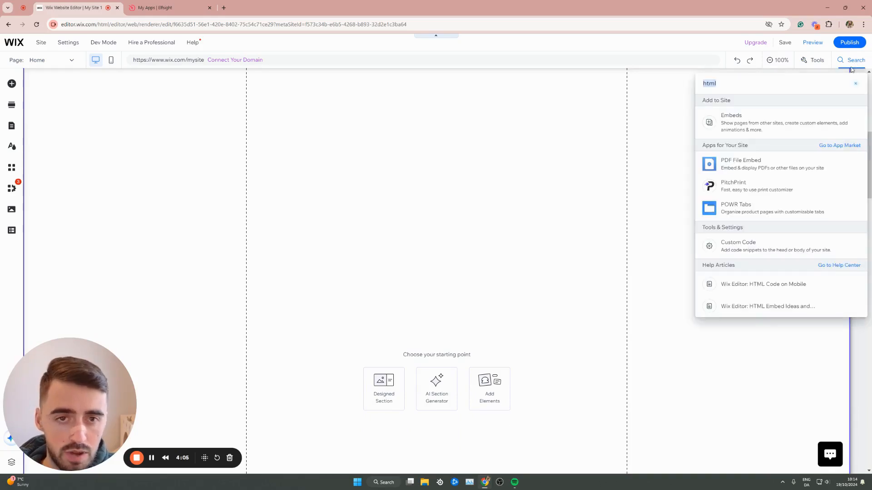
click(738, 123)
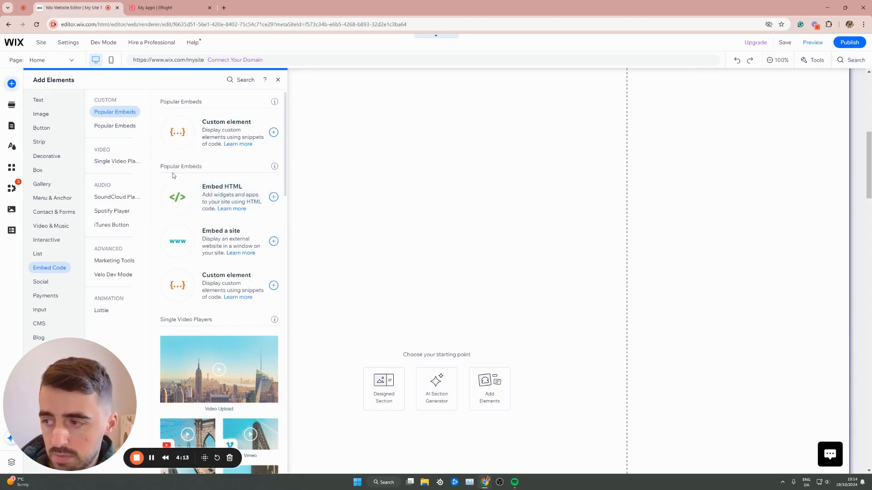
click(217, 194)
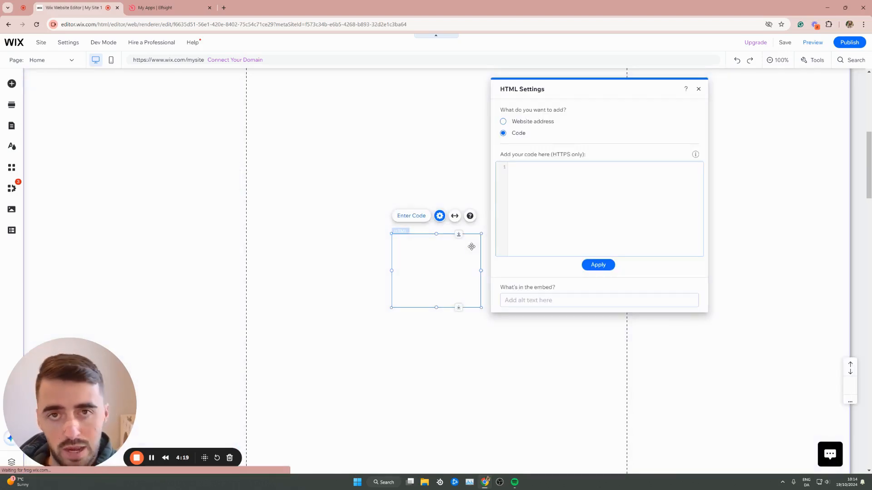
- Insert the copied Elfsight widget code into the HTML element, apply it and close the HTML settings
click(548, 198)
text(<script src="https://static.elfsight.com/platform/platform.js" async></script> <div class="elfsight-app-27859c8d-7e3e-494c-9c33-568f33184c03" data-elfsight-app-lazy></div>)
click(605, 267)
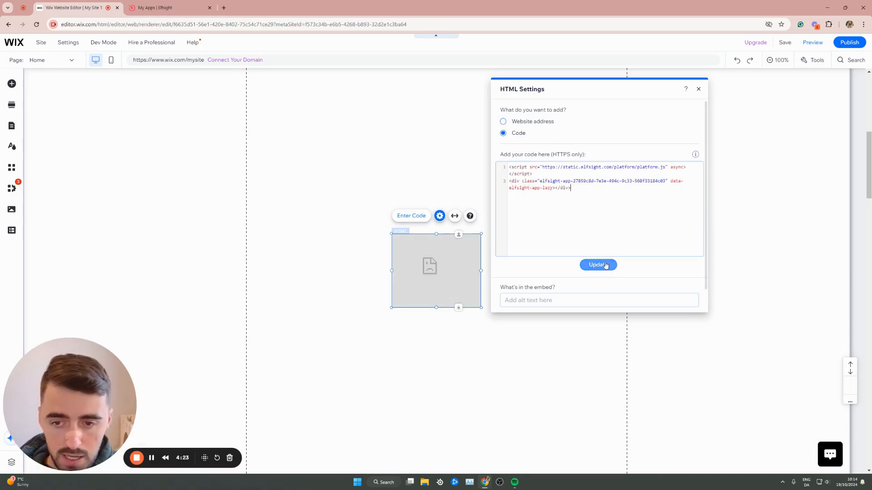
click(606, 268)
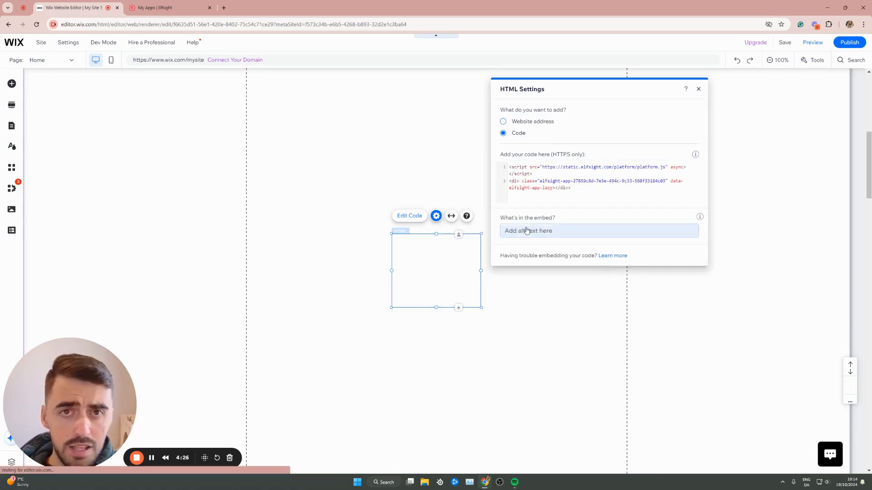
click(699, 88)
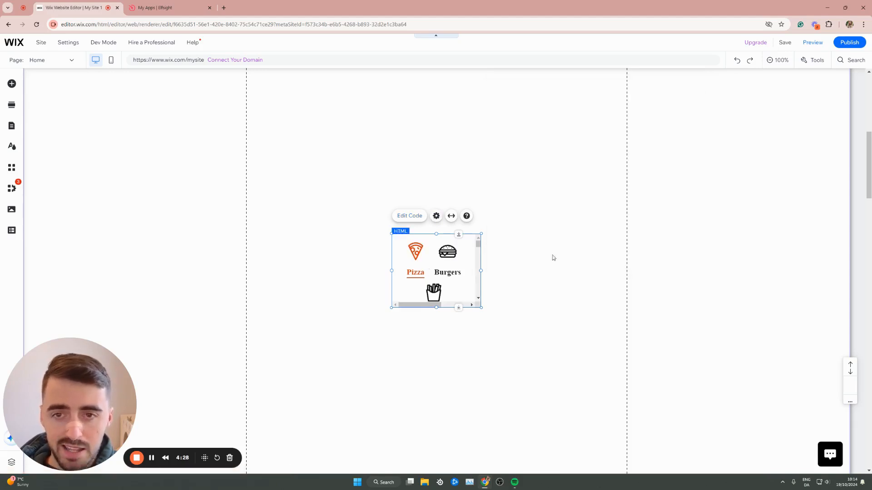
- Move the HTML element to the section's upper-left gridline corner and enlarge it to span both gridlines and show the full pizza menu
drag(463, 264, 308, 170)
drag(338, 224, 622, 488)
drag(617, 237, 627, 296)
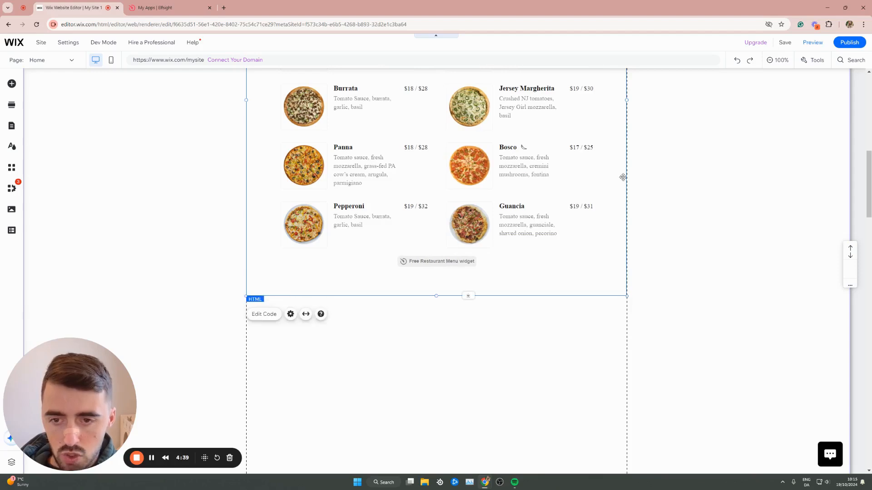
click(666, 187)
- Preview the site and check the embedded menu by switching between its categories, including Burgers, Snacks & Sides, Drinks, Pancake and Pizza
scroll(607, 237, up, 9)
scroll(607, 236, down, 3)
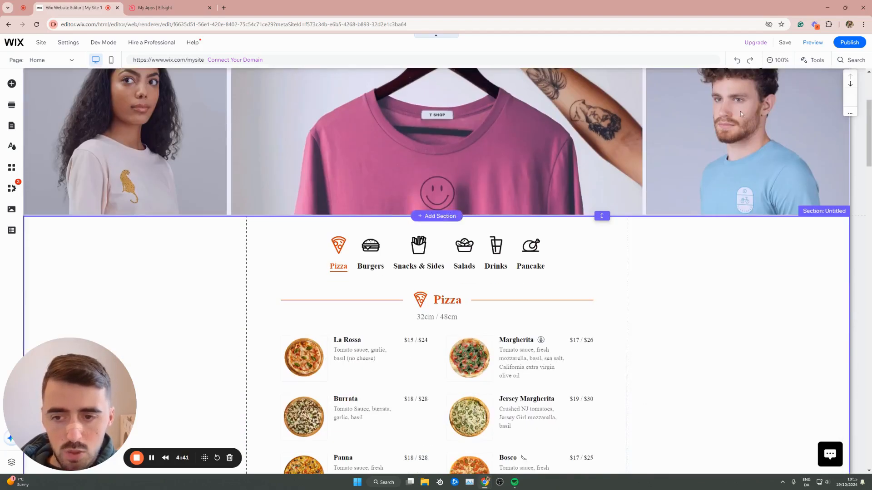
click(810, 44)
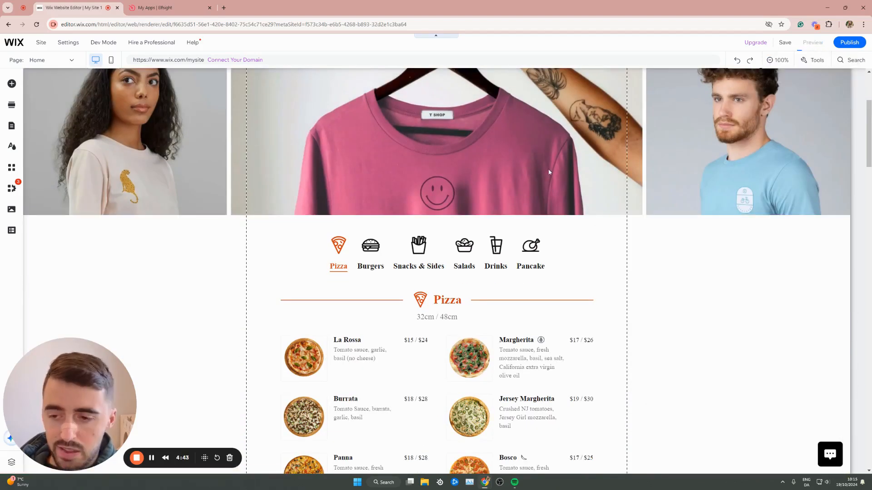
click(367, 267)
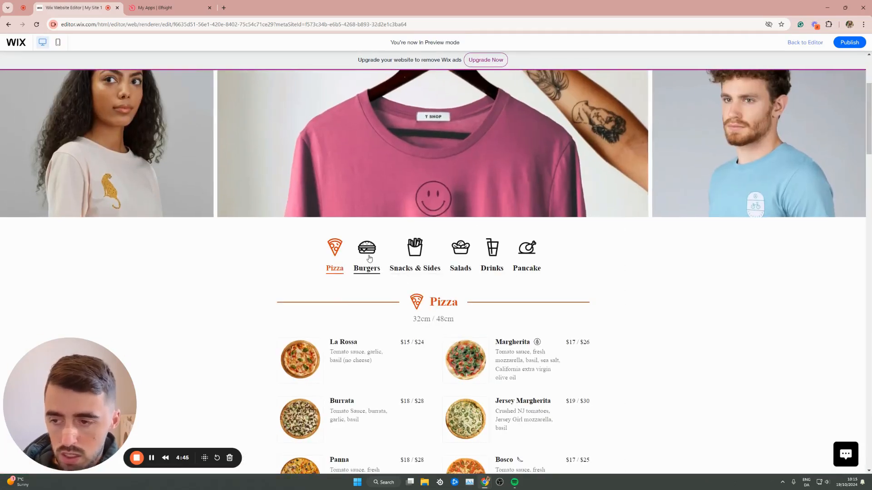
click(429, 267)
click(491, 261)
click(525, 257)
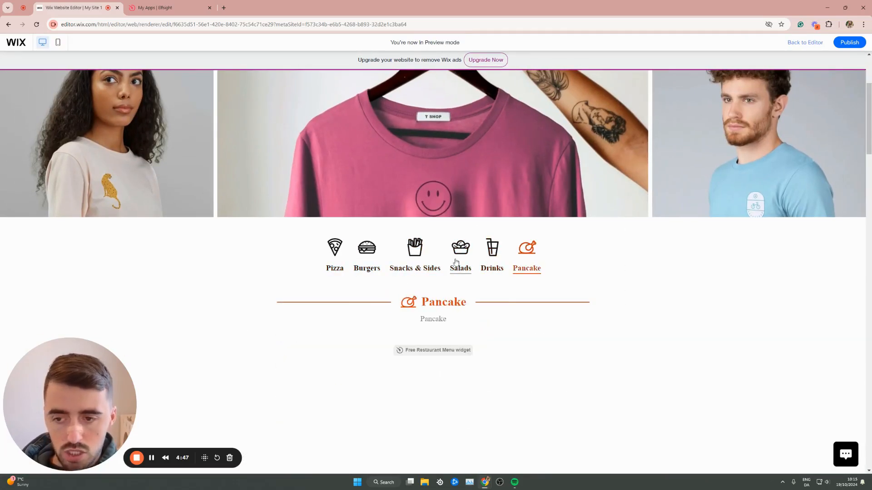
click(402, 258)
click(525, 259)
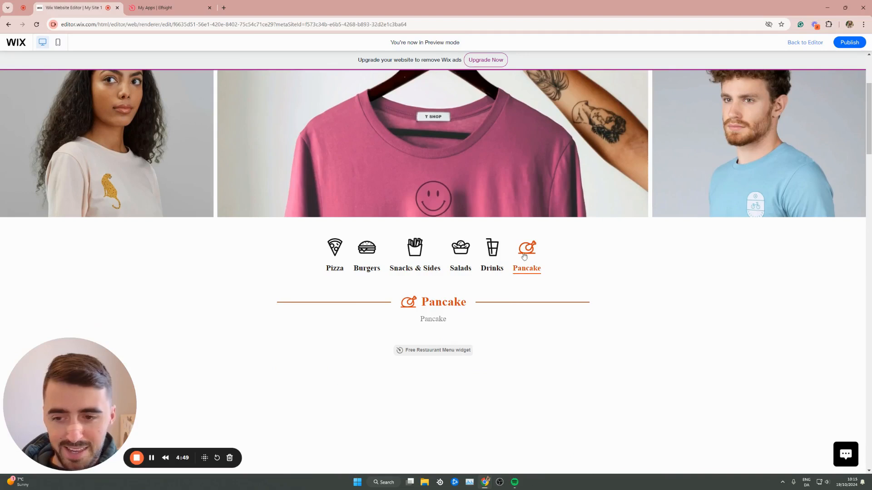
click(401, 259)
click(362, 257)
click(343, 253)
scroll(354, 251, down, 3)
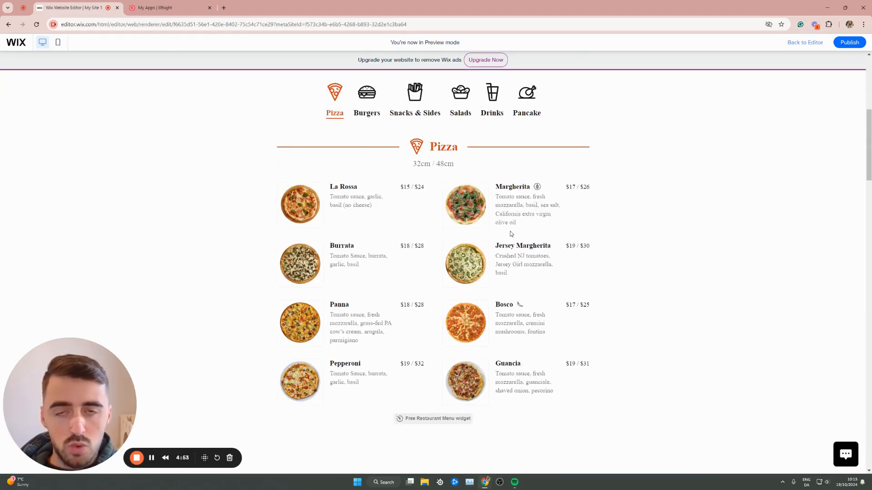